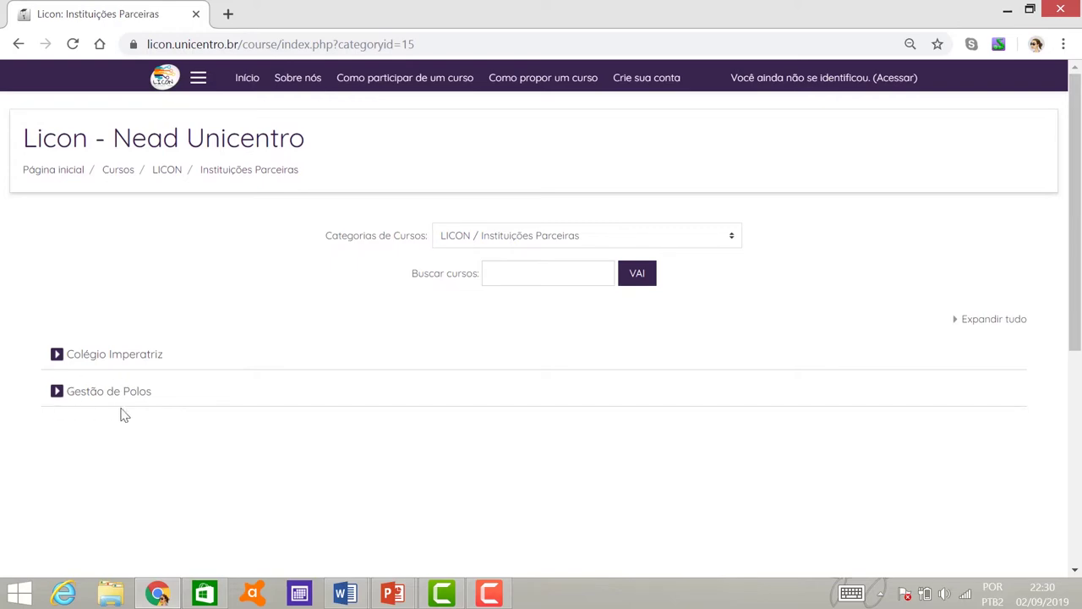
Step: Open the Gestão de Polos category and look through its course modules
click(119, 394)
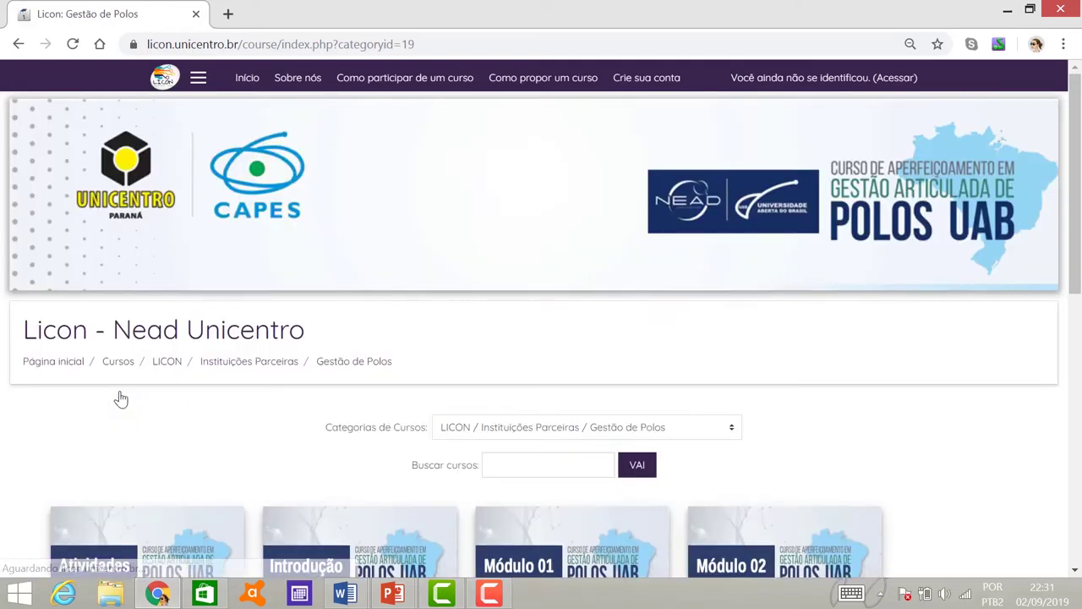
scroll(198, 391, down, 3)
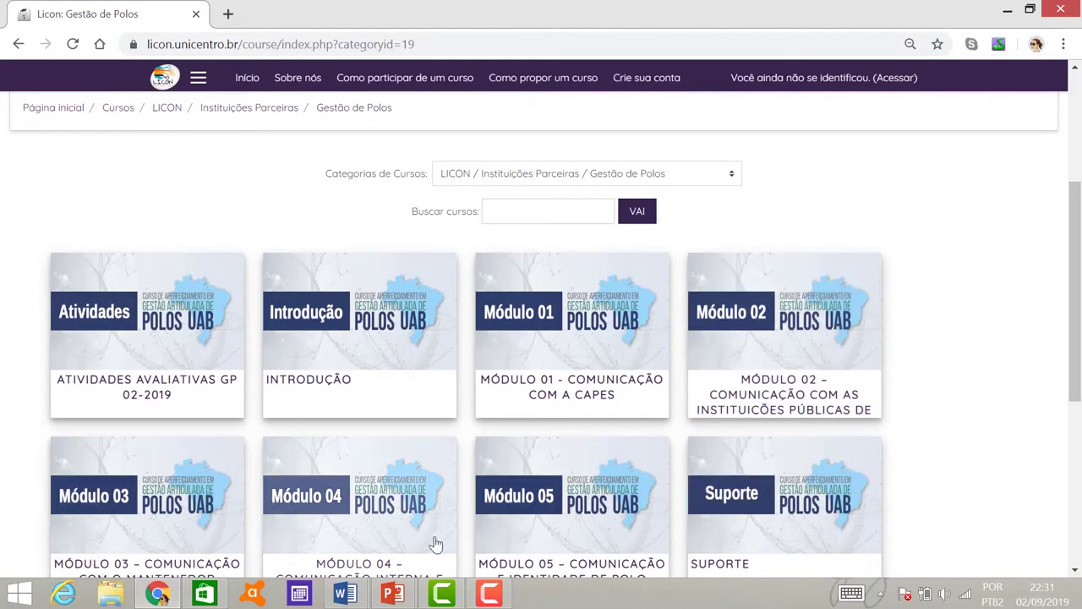
scroll(530, 447, down, 2)
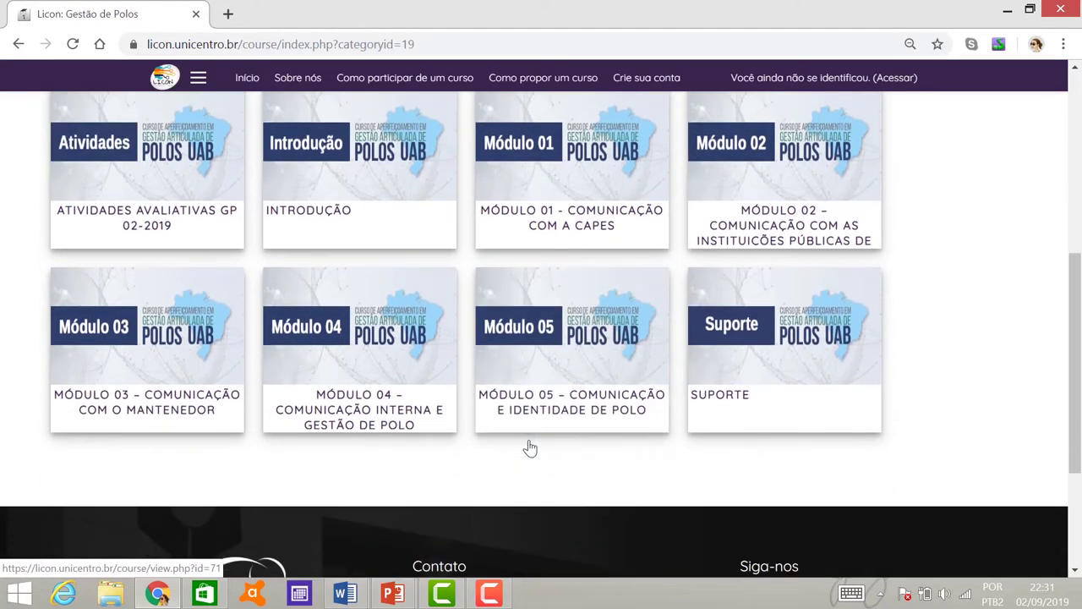
scroll(530, 446, up, 5)
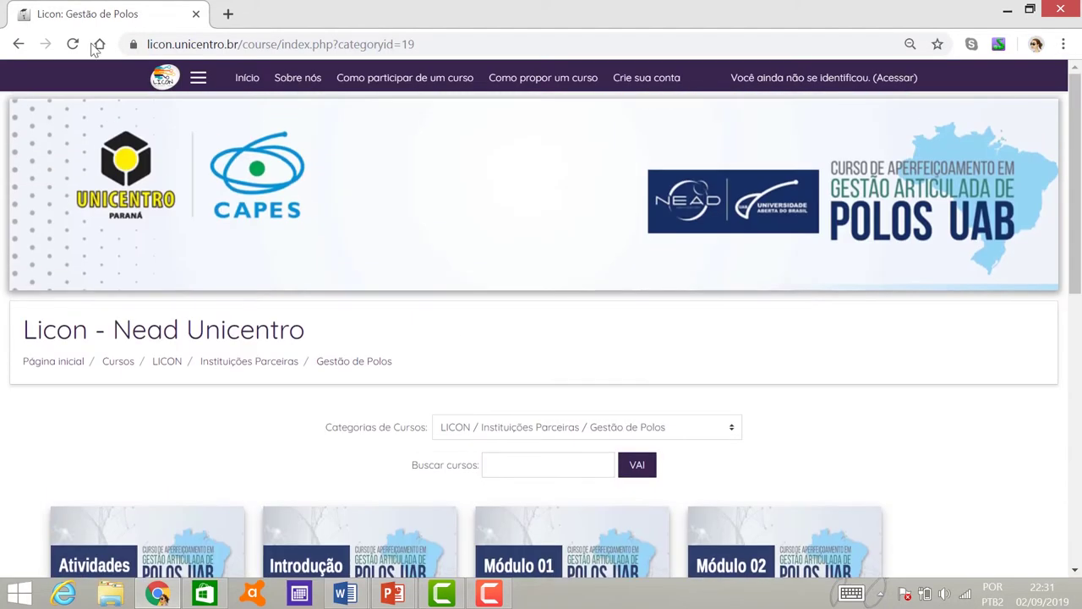
Step: Return to the Licon portal's home page and open the account login page
click(18, 44)
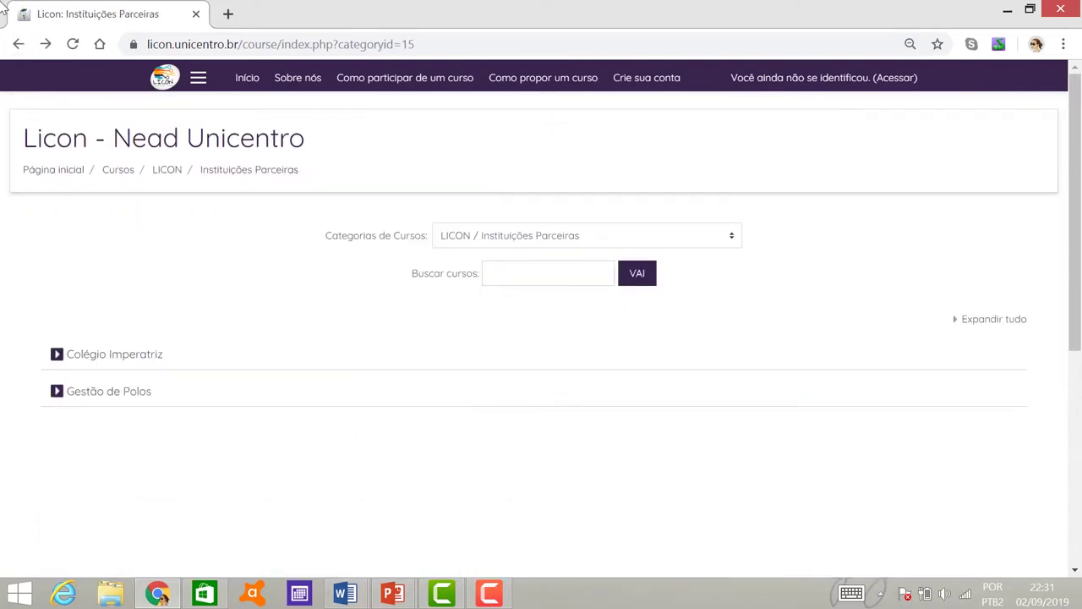
click(19, 44)
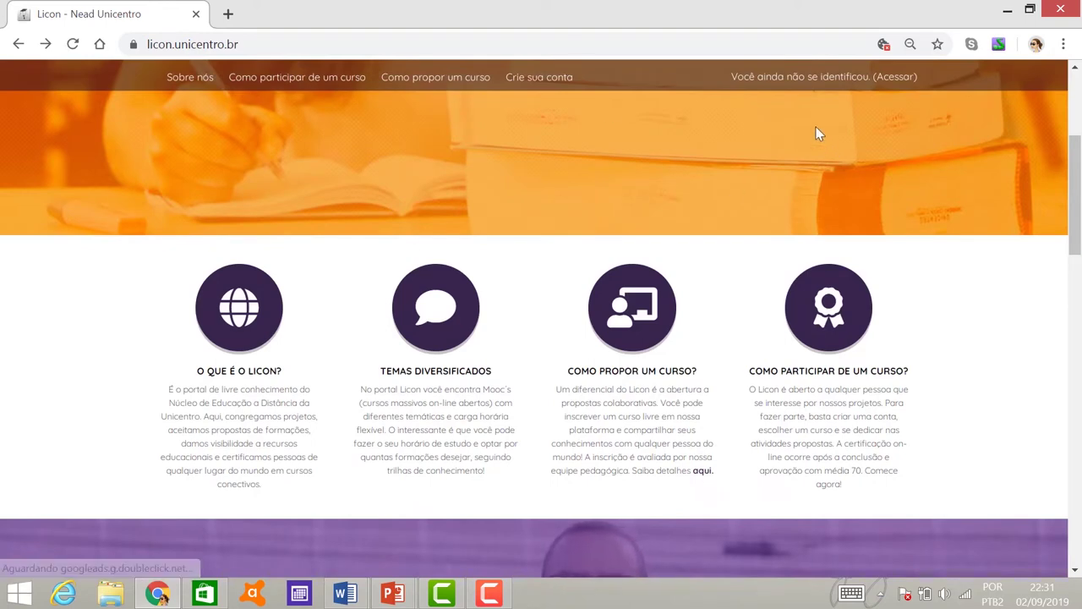
drag(859, 80, 917, 76)
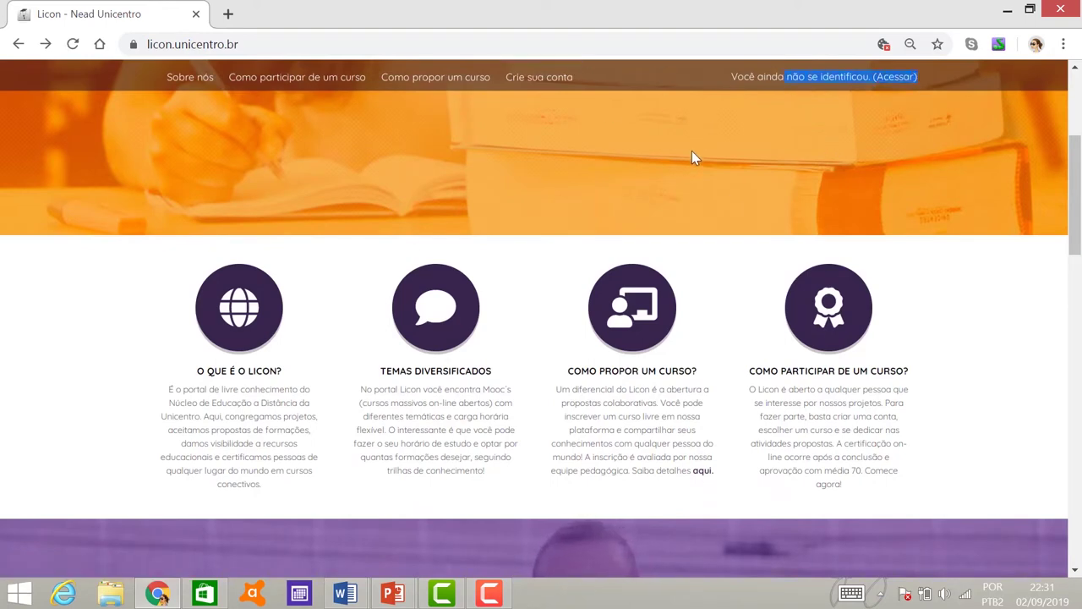
click(860, 94)
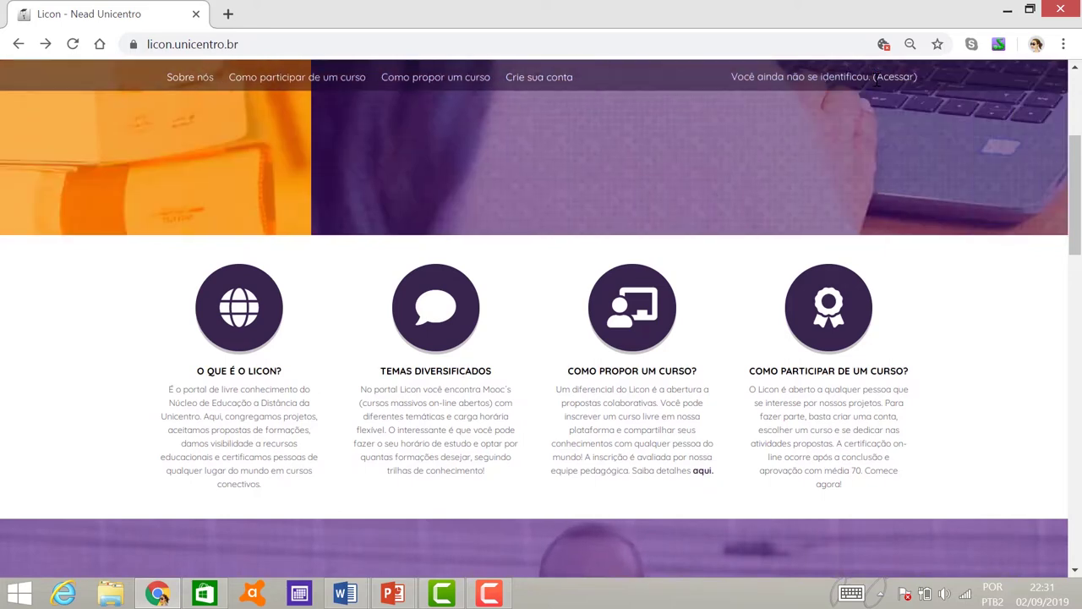
click(892, 80)
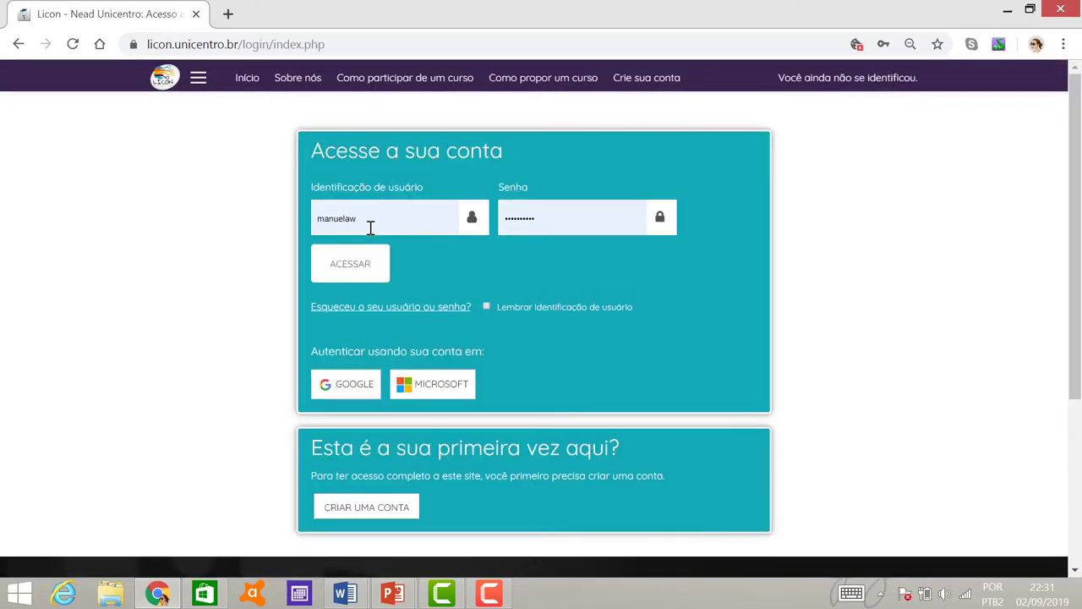
Step: Log in to the account with the prefilled username and password
drag(370, 226, 310, 227)
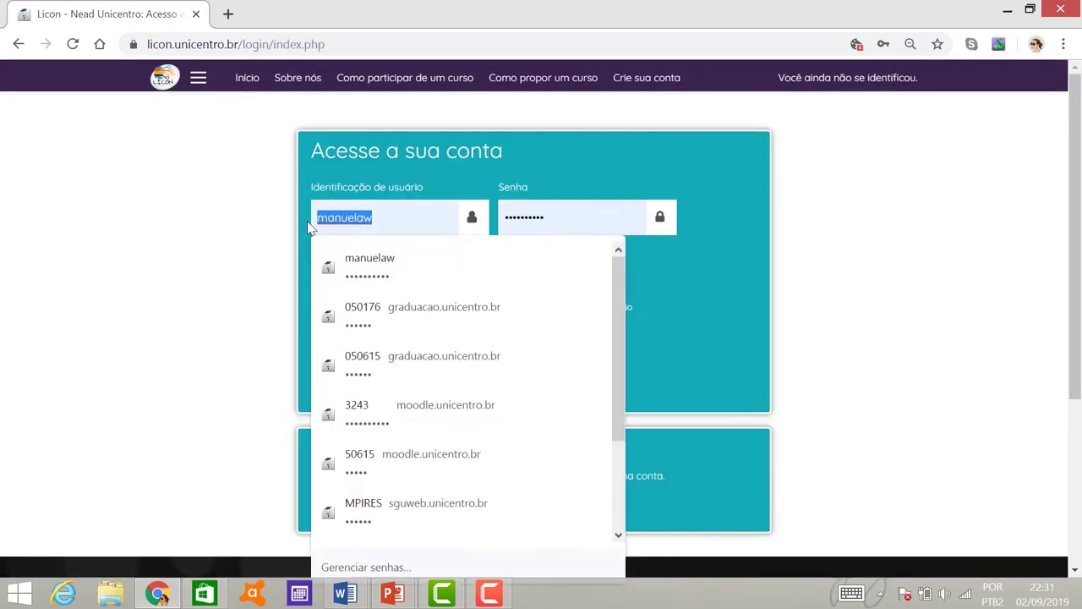
click(564, 217)
drag(531, 211, 495, 218)
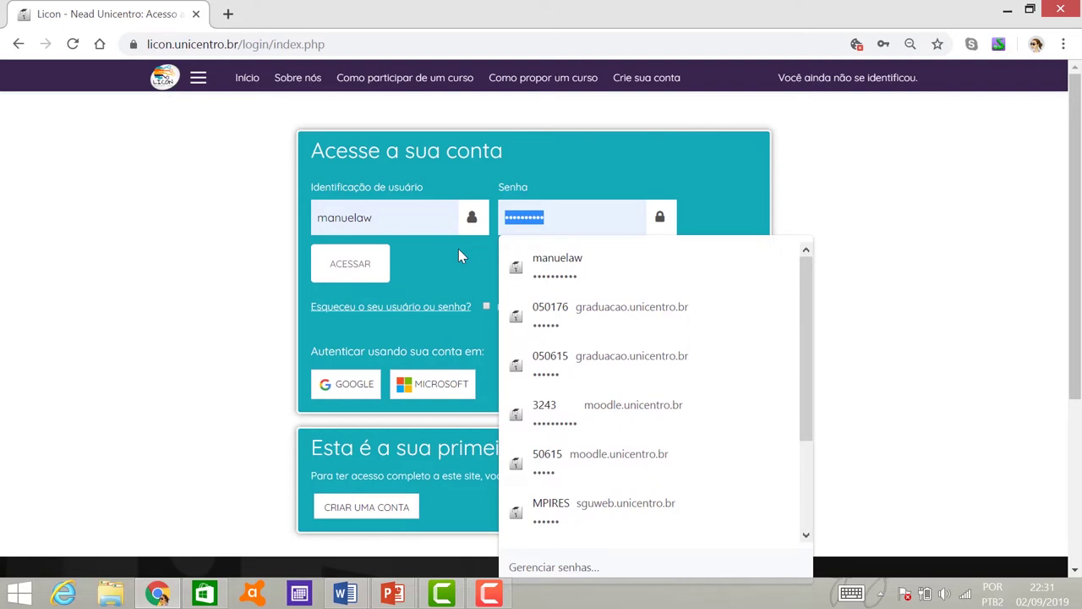
click(405, 224)
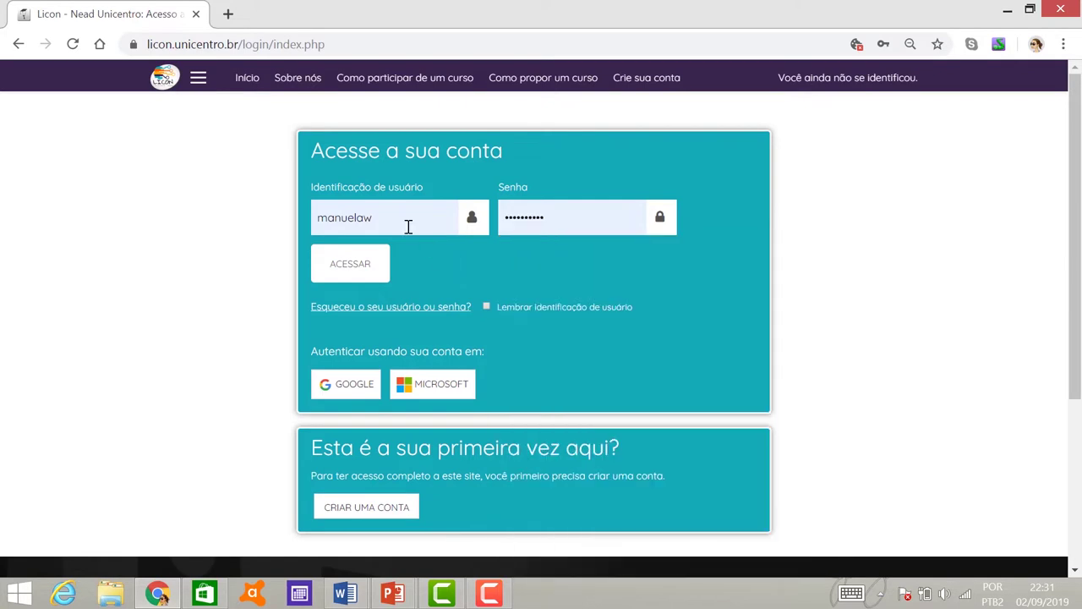
drag(402, 223, 318, 218)
click(702, 298)
click(385, 221)
drag(384, 220, 313, 232)
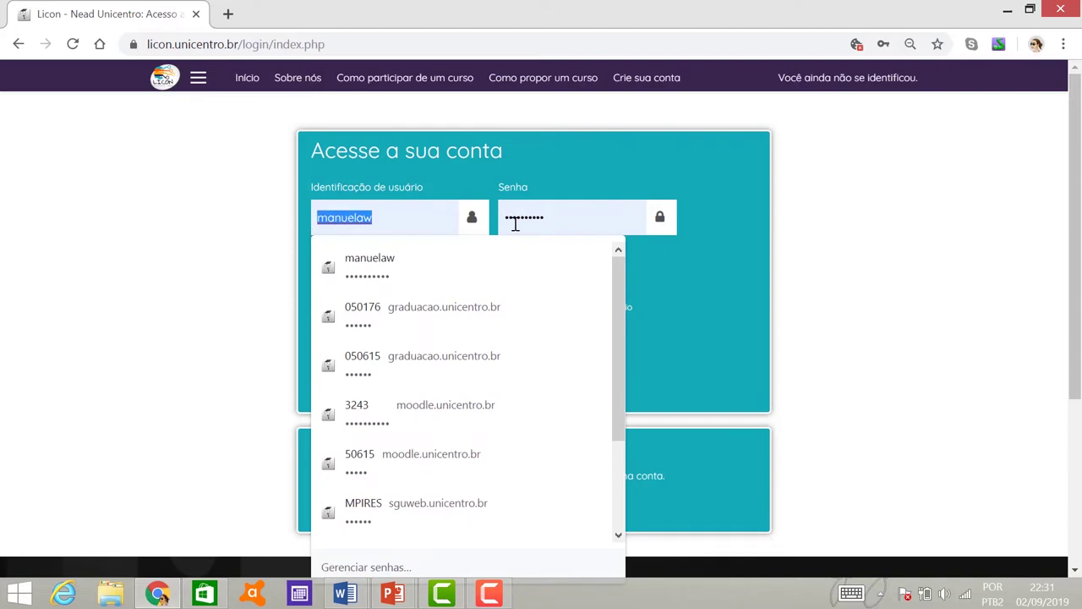
click(682, 295)
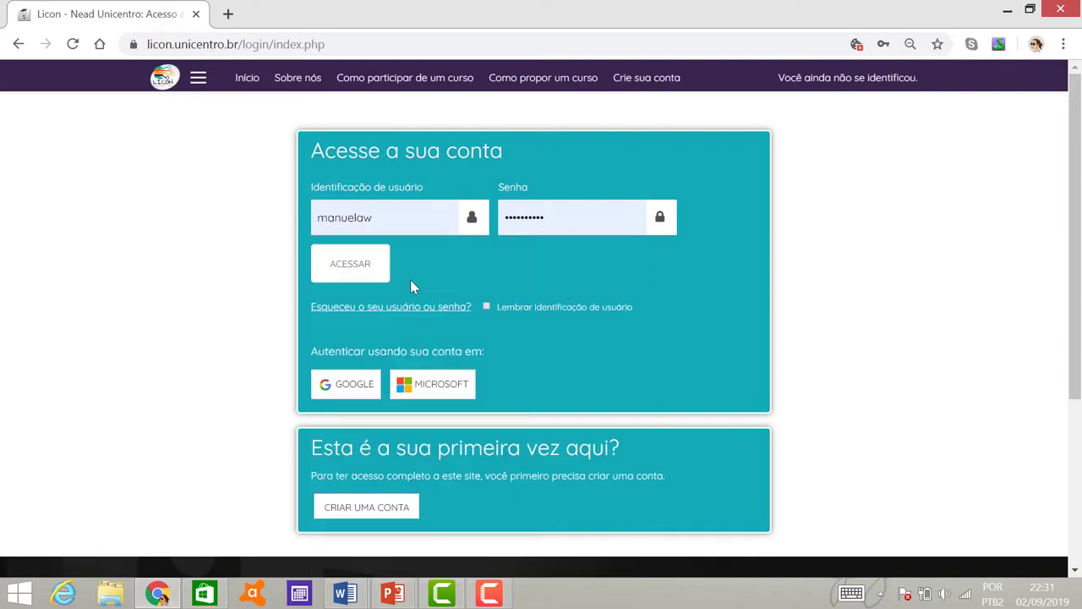
click(362, 271)
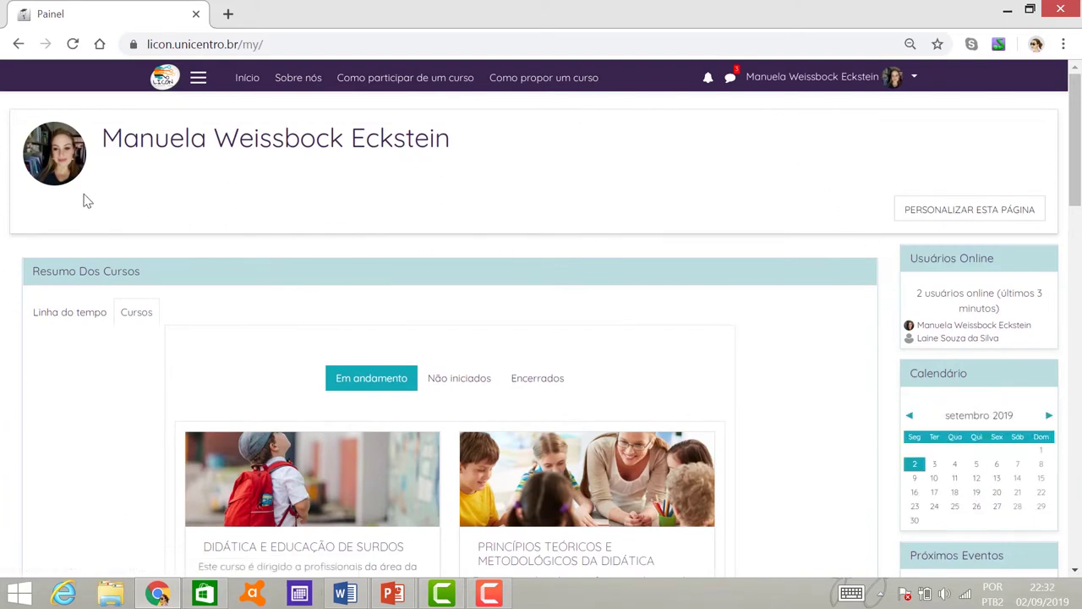
Step: Return to the portal's home page and open the Instituições Parceiras course category
click(163, 85)
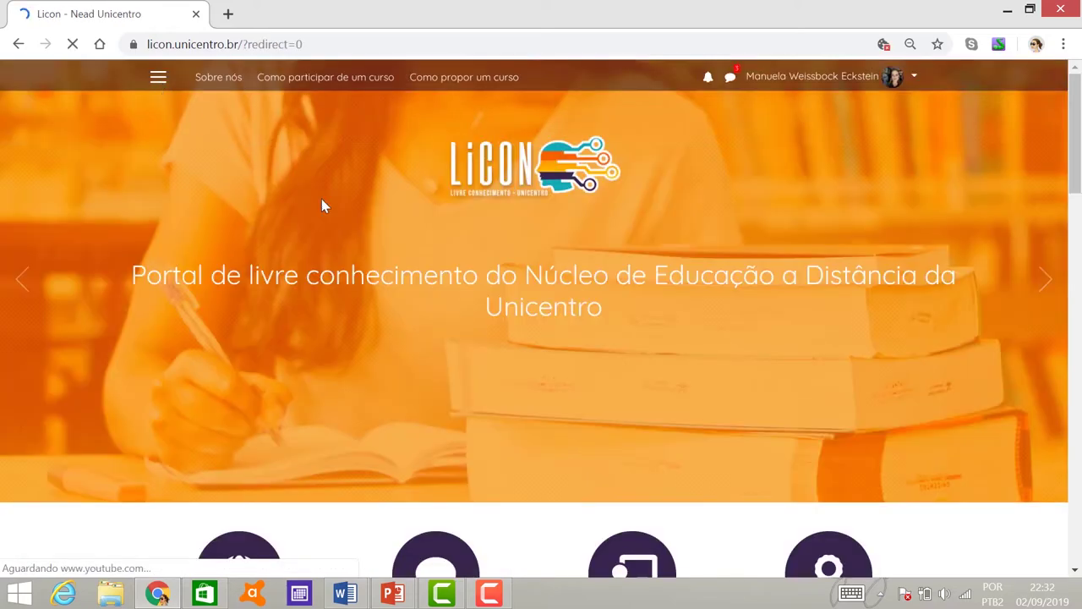
scroll(321, 205, down, 9)
scroll(624, 315, down, 2)
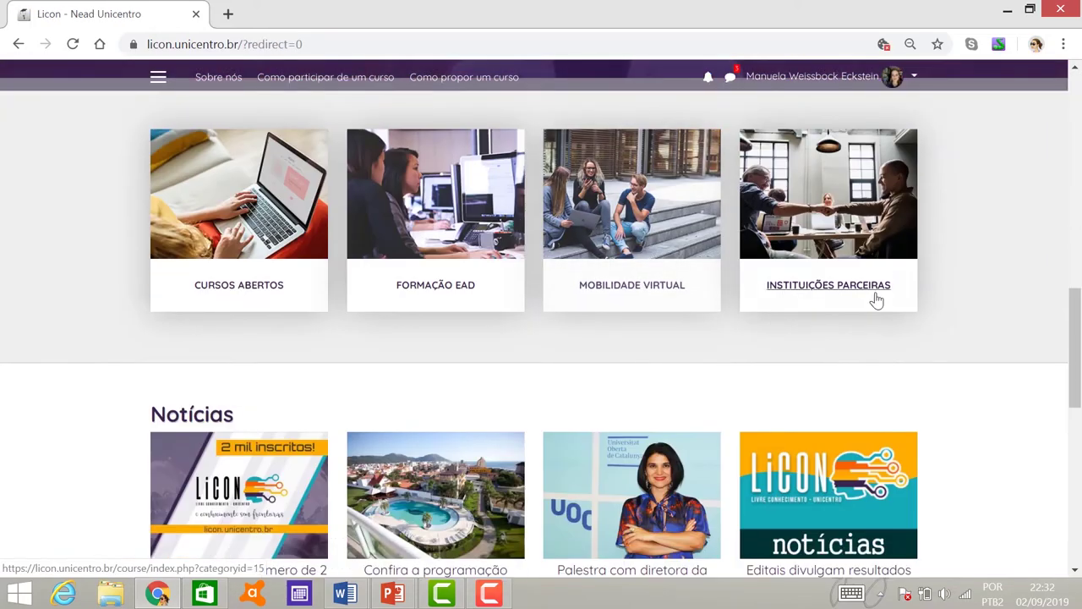
click(875, 298)
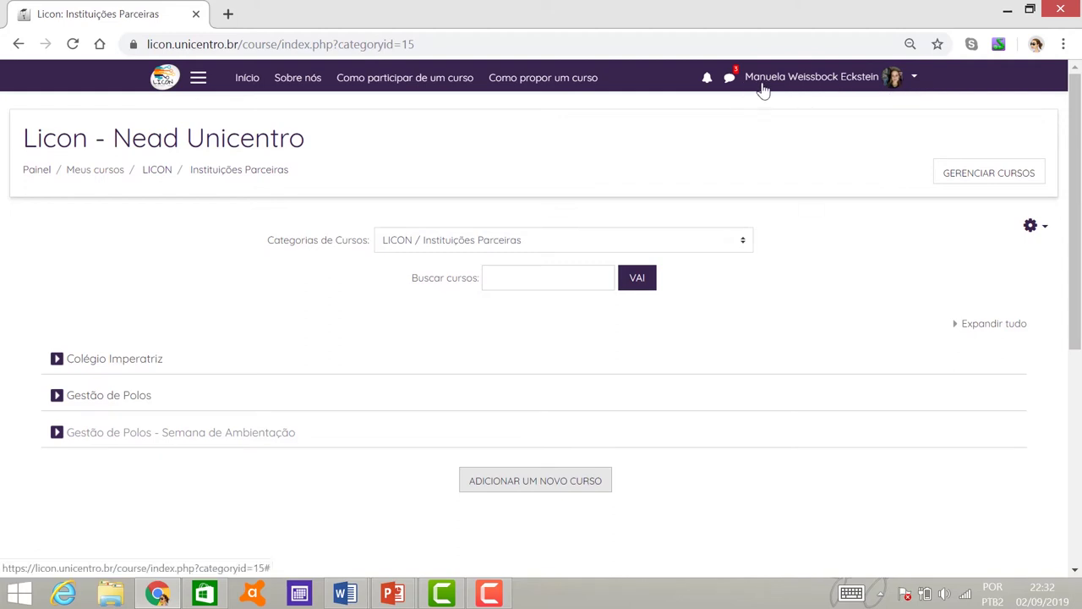
Step: Open the account's profile page and review the user details and enrolled courses
click(915, 80)
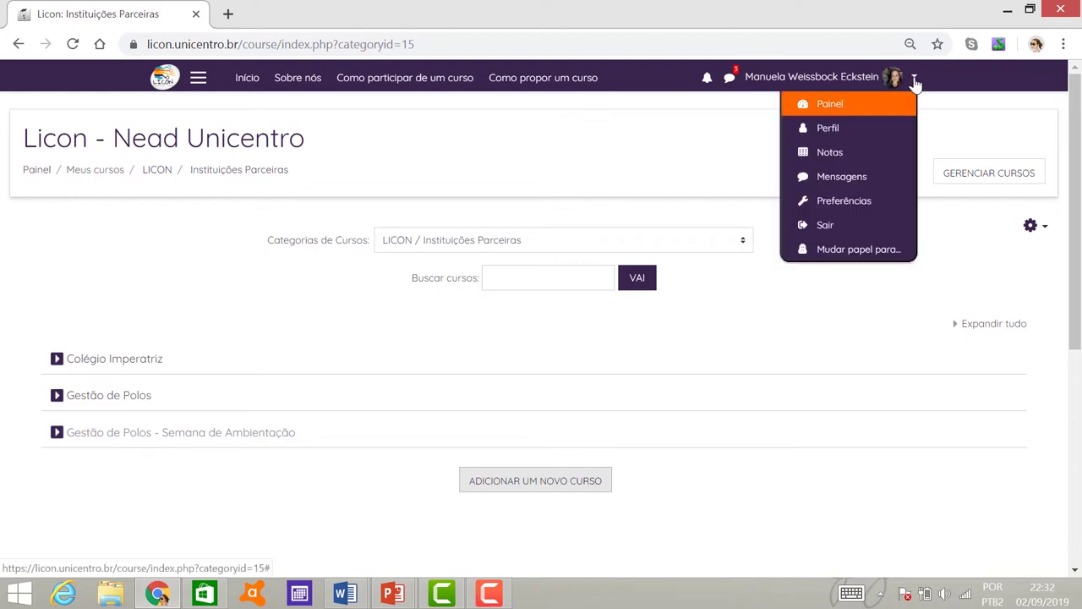
click(842, 132)
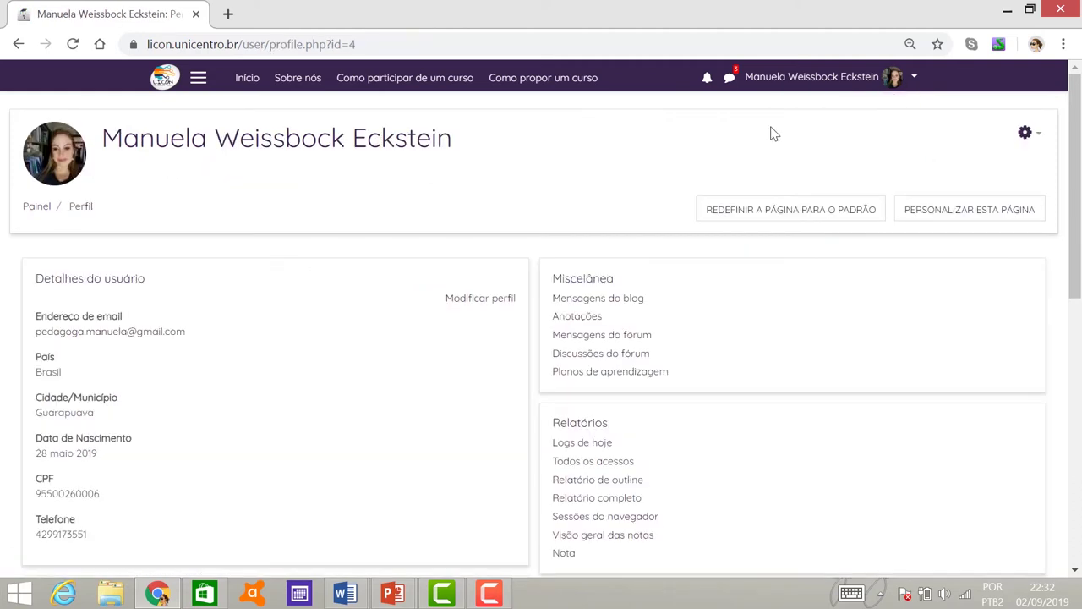
scroll(181, 331, down, 1)
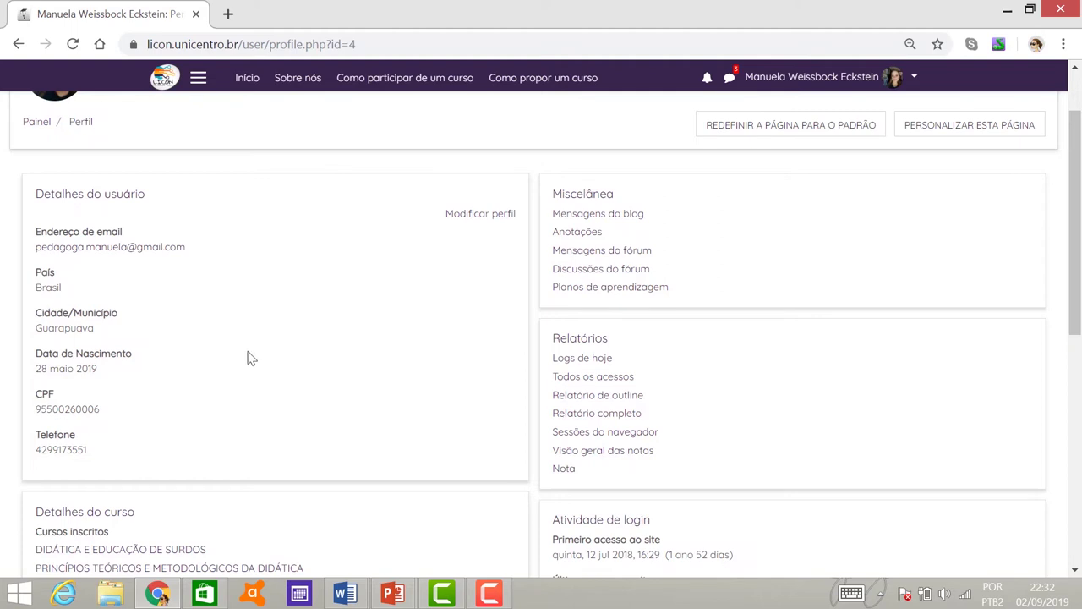
scroll(188, 387, down, 2)
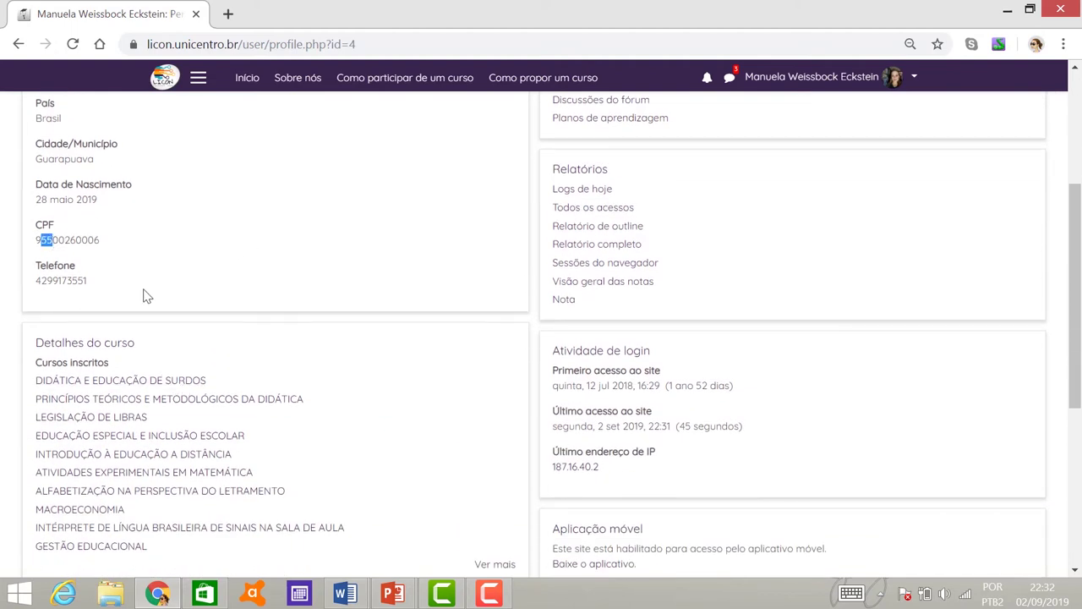
scroll(167, 305, down, 2)
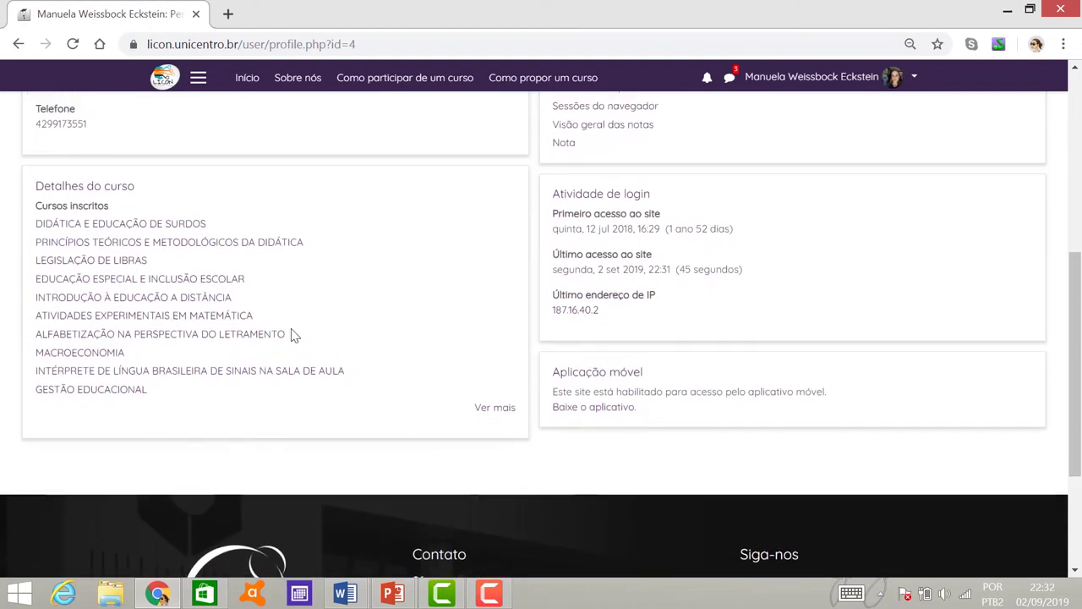
scroll(25, 282, up, 1)
scroll(361, 386, up, 4)
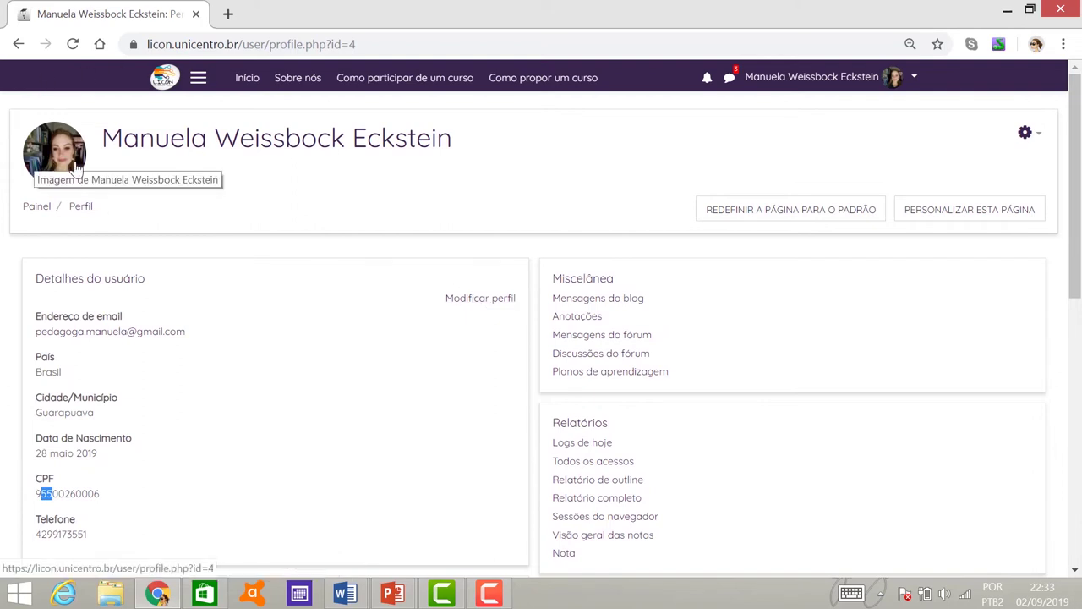
Step: Open the profile for editing and start uploading a file from the computer as the new user image
click(482, 301)
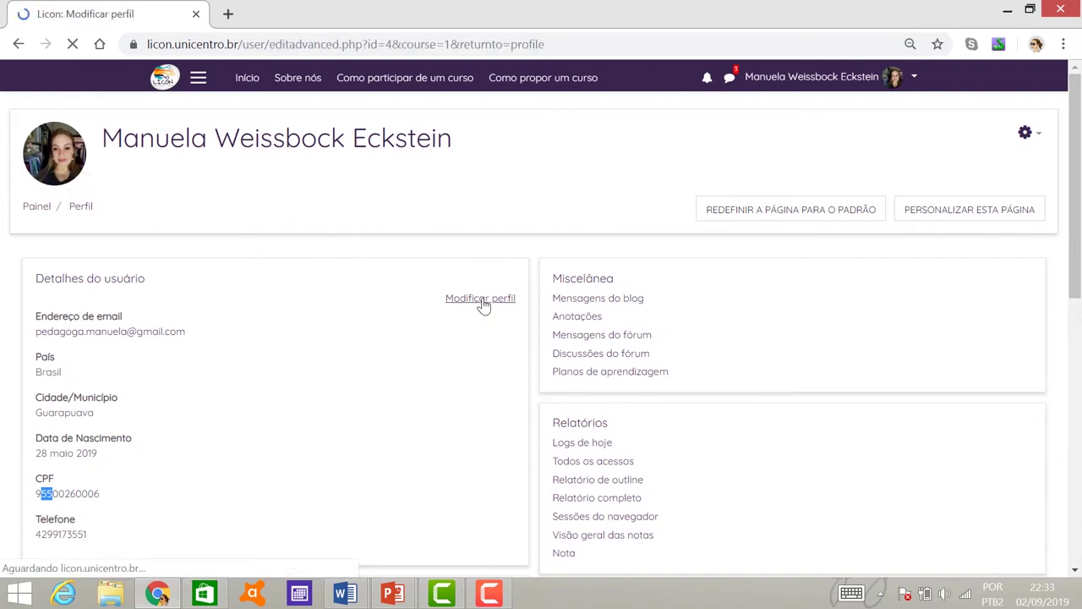
scroll(499, 303, down, 1)
scroll(499, 302, down, 5)
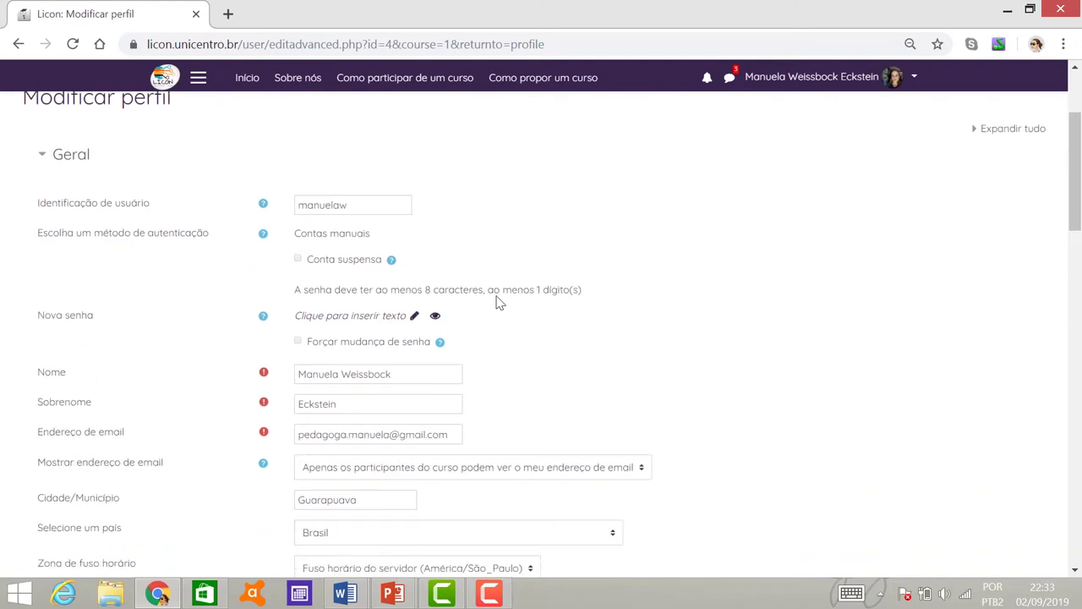
scroll(499, 303, down, 3)
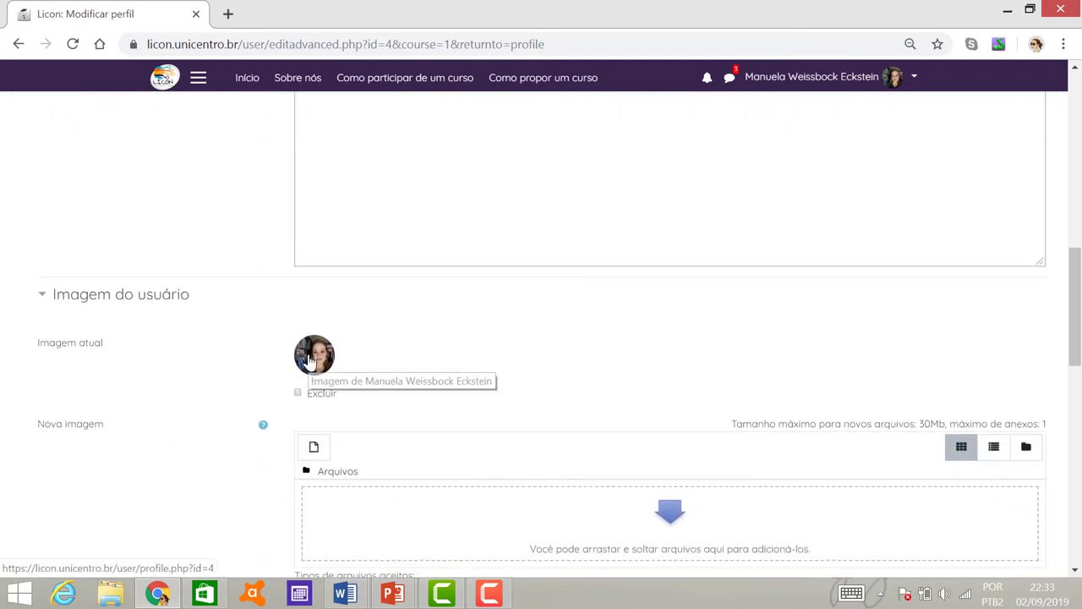
scroll(353, 367, down, 1)
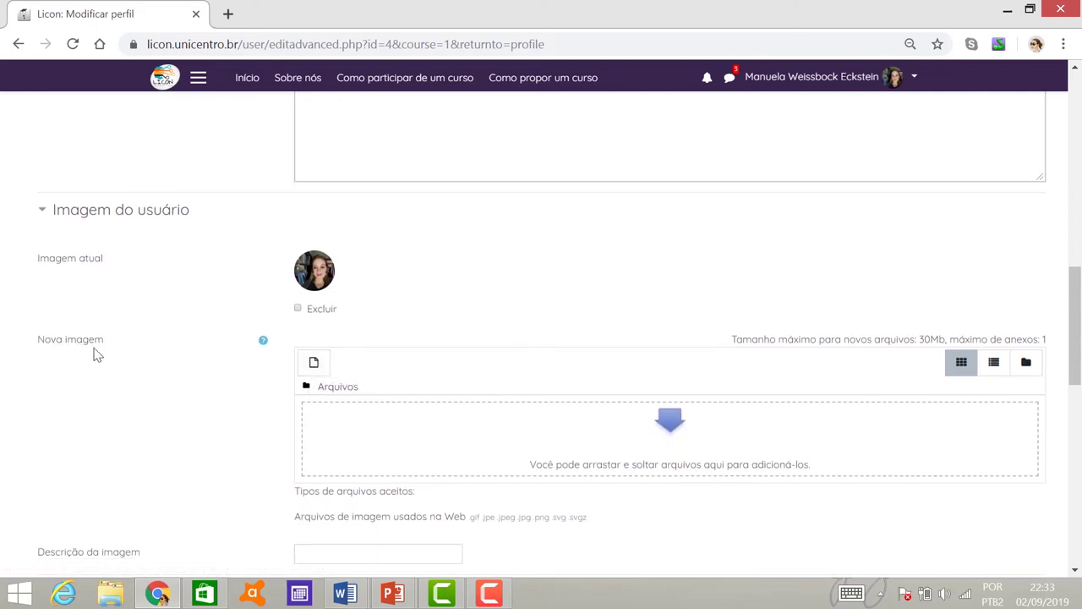
click(314, 365)
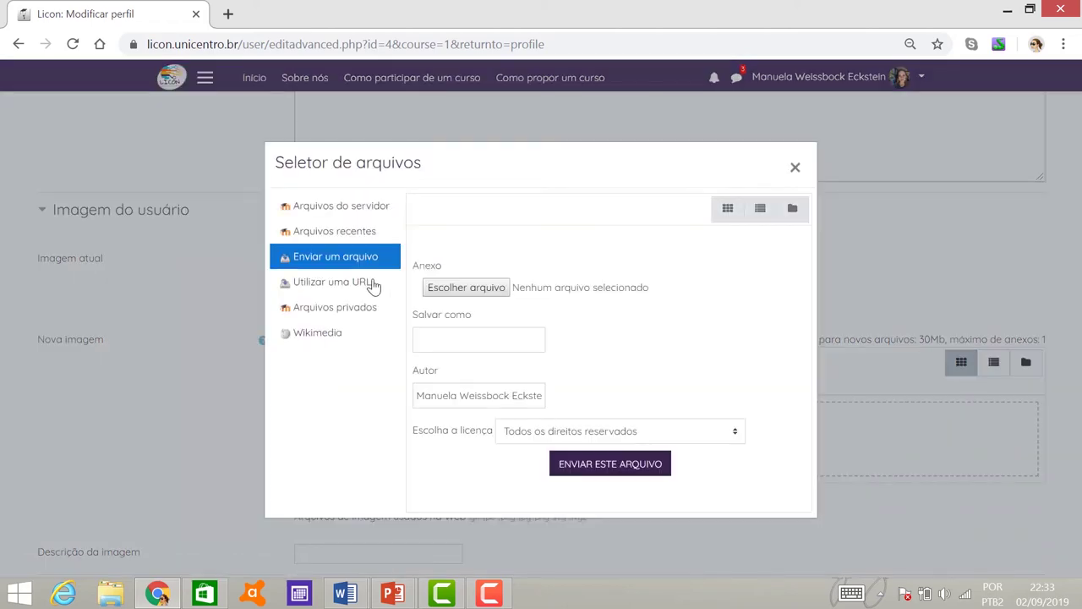
click(466, 292)
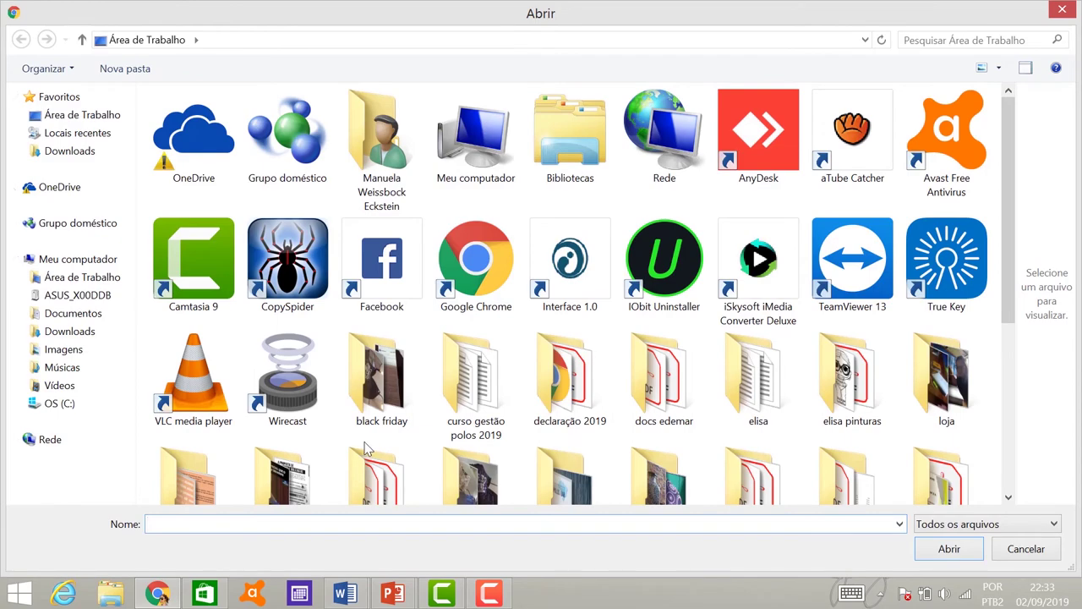
Step: Choose the storefront image 0717c508b1aa85e29fb26bb07606afc6 from the Imagens folder and upload it as the new profile picture
scroll(431, 489, down, 3)
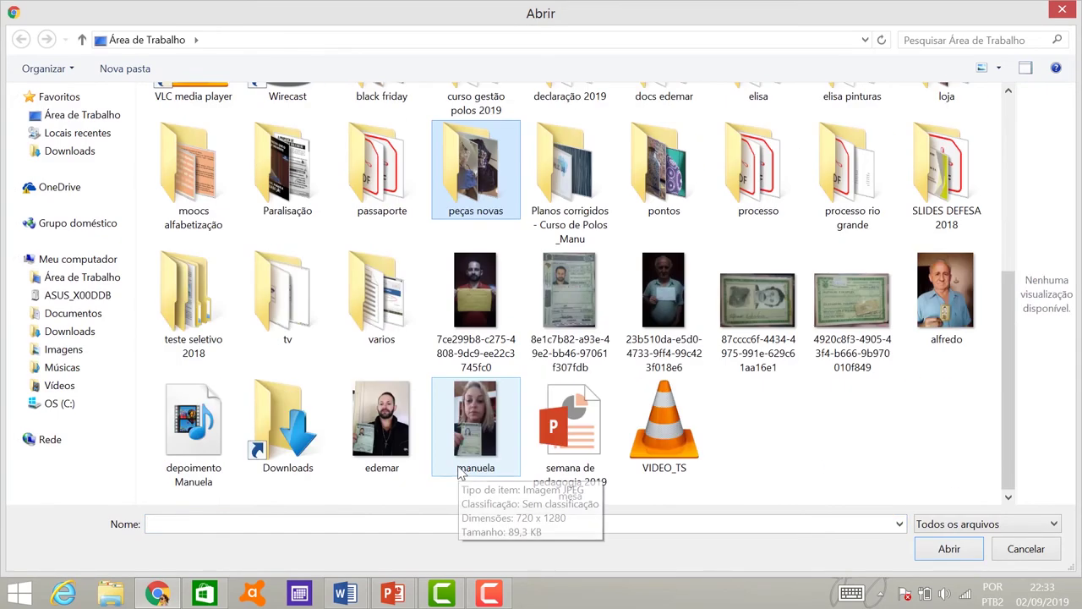
scroll(539, 377, up, 3)
scroll(534, 395, down, 3)
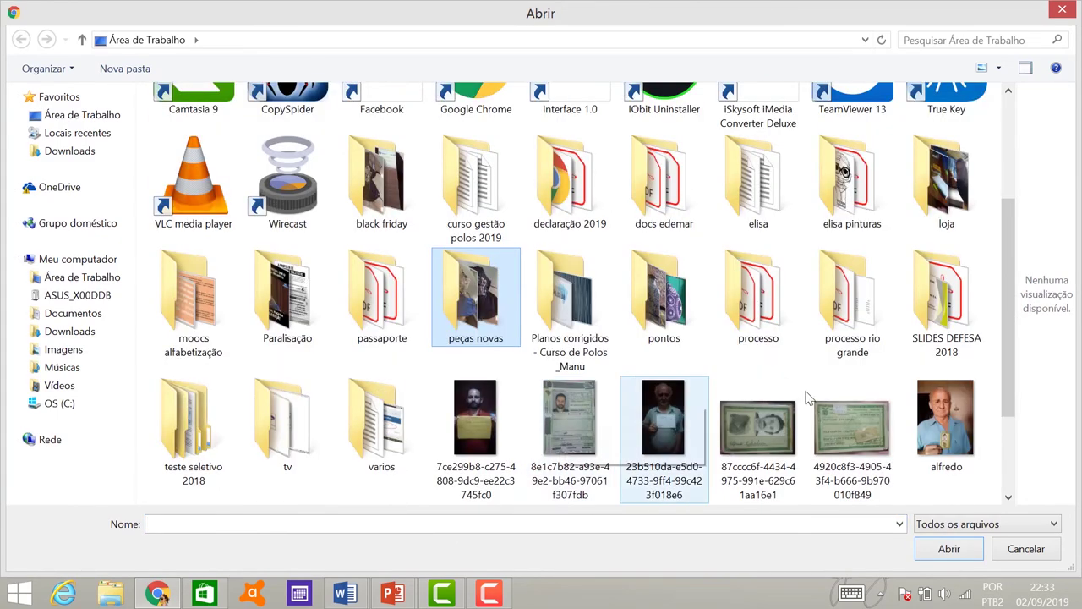
scroll(807, 345, up, 3)
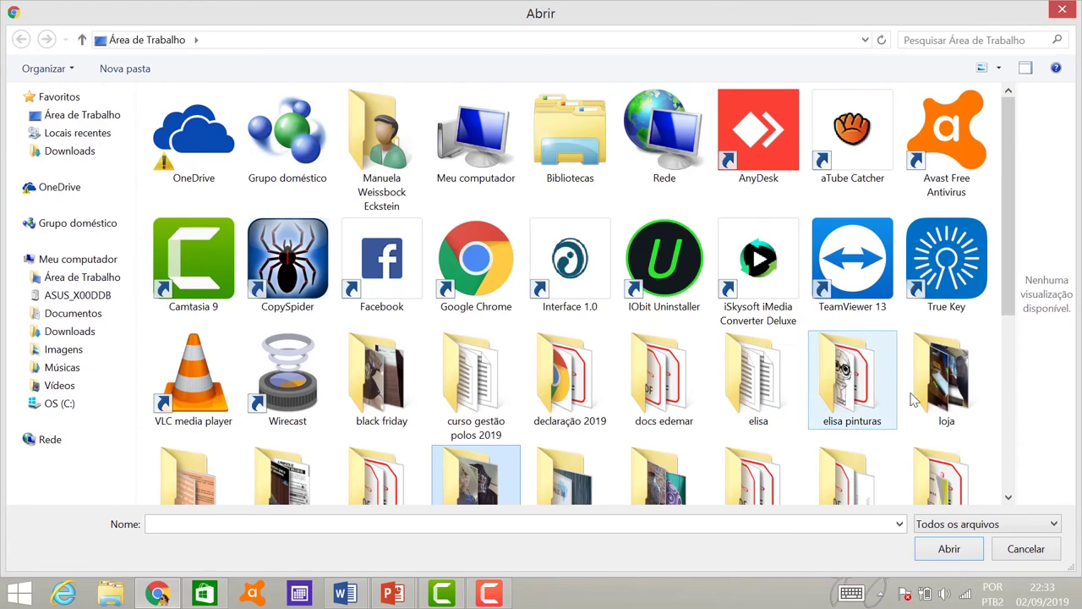
click(89, 354)
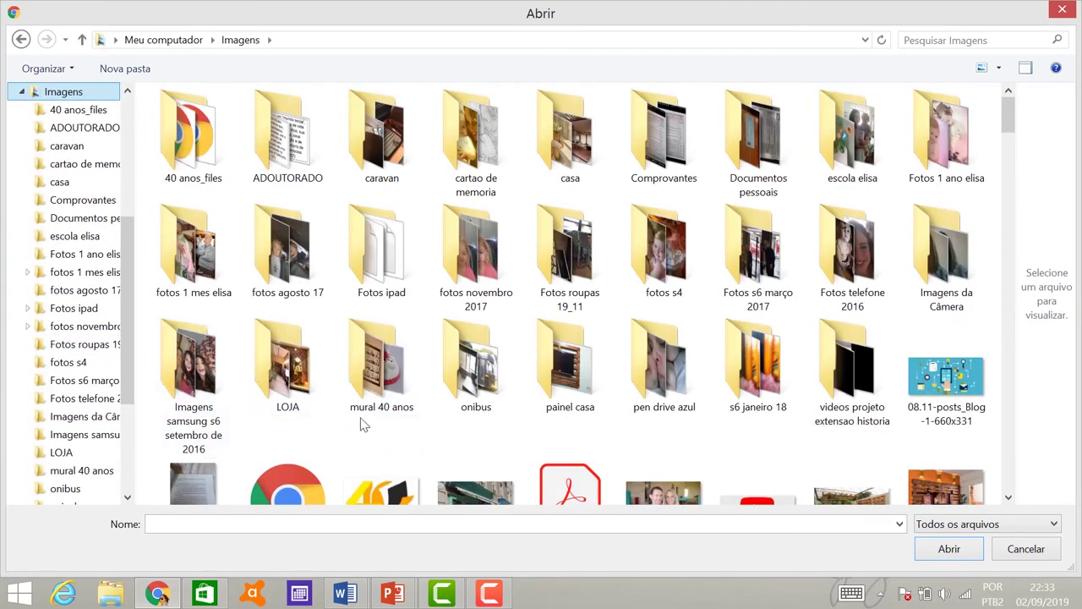
click(476, 488)
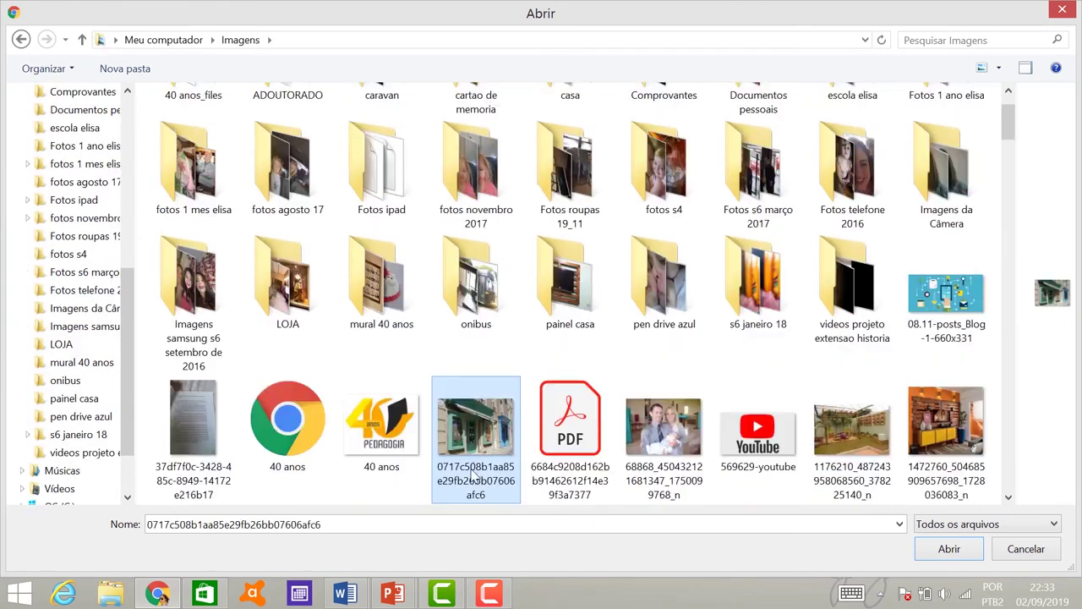
scroll(473, 464, down, 3)
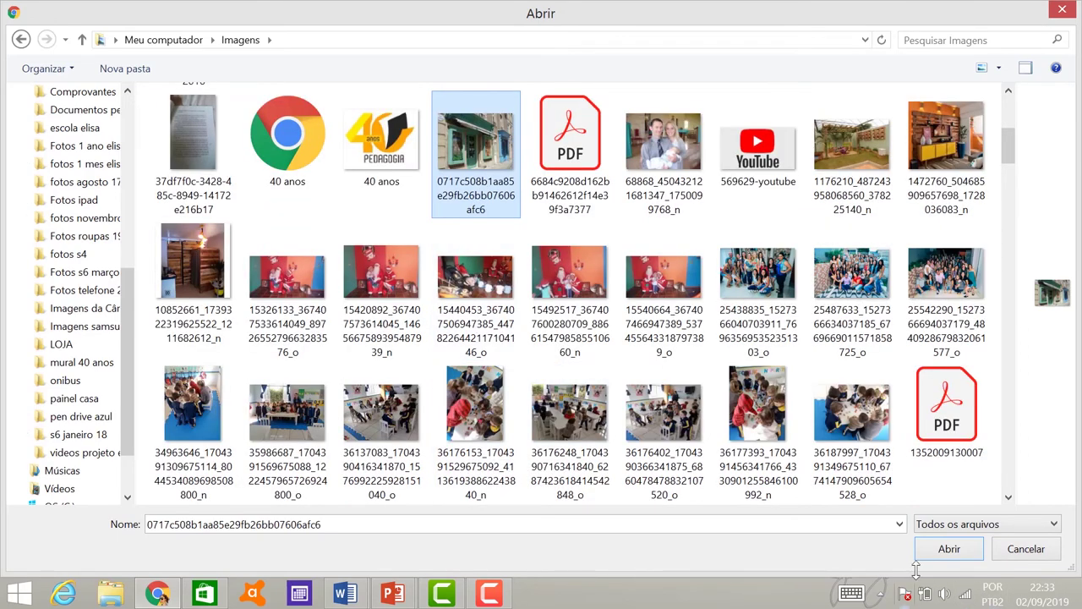
click(944, 555)
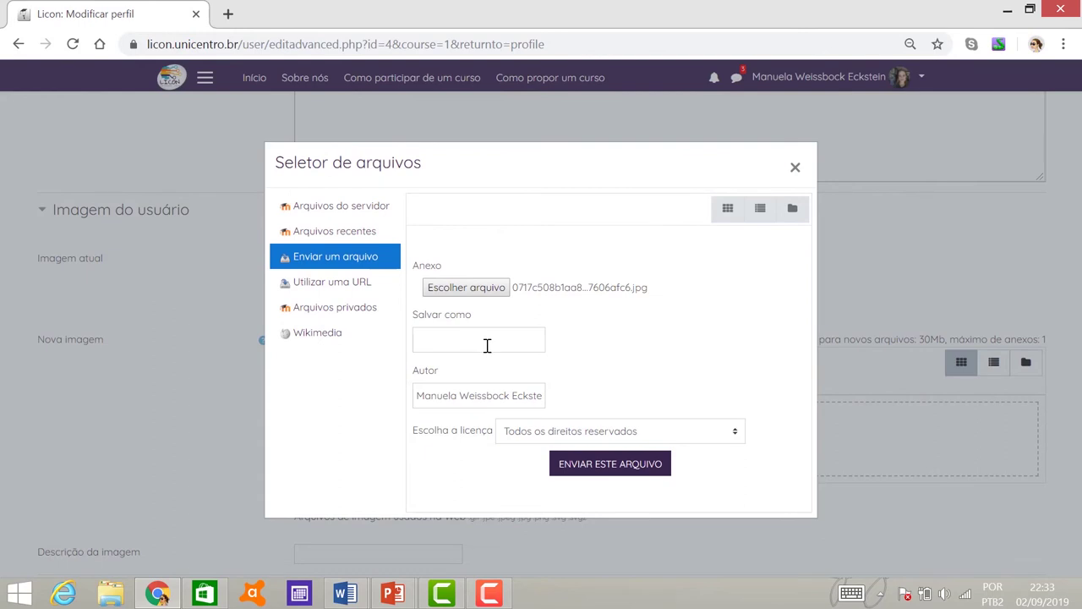
click(599, 468)
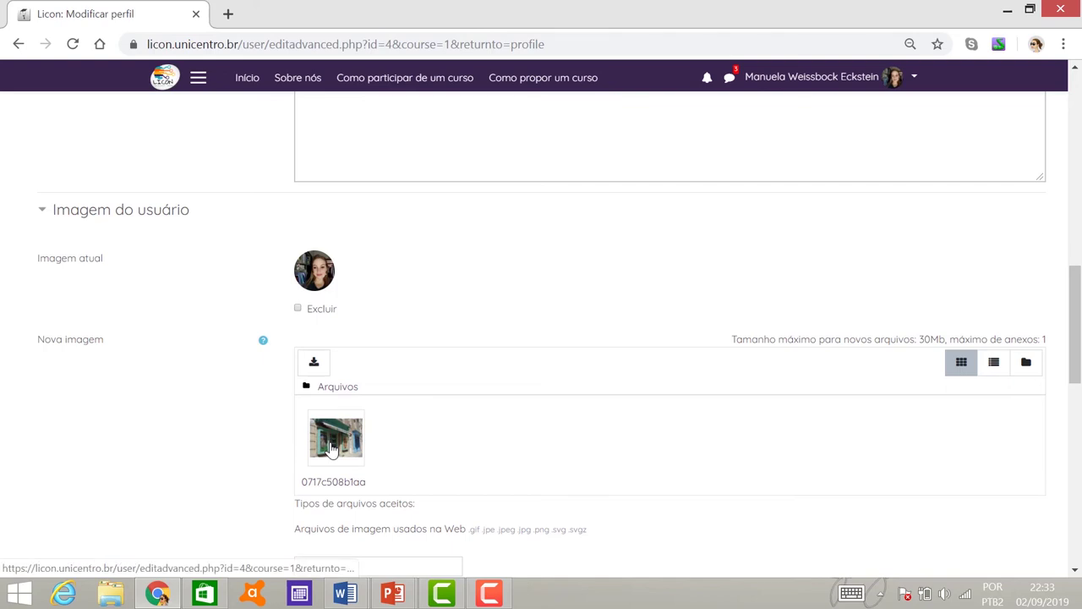
Step: Set the Estado field under Outros campos to PR
scroll(330, 449, down, 1)
scroll(331, 369, down, 5)
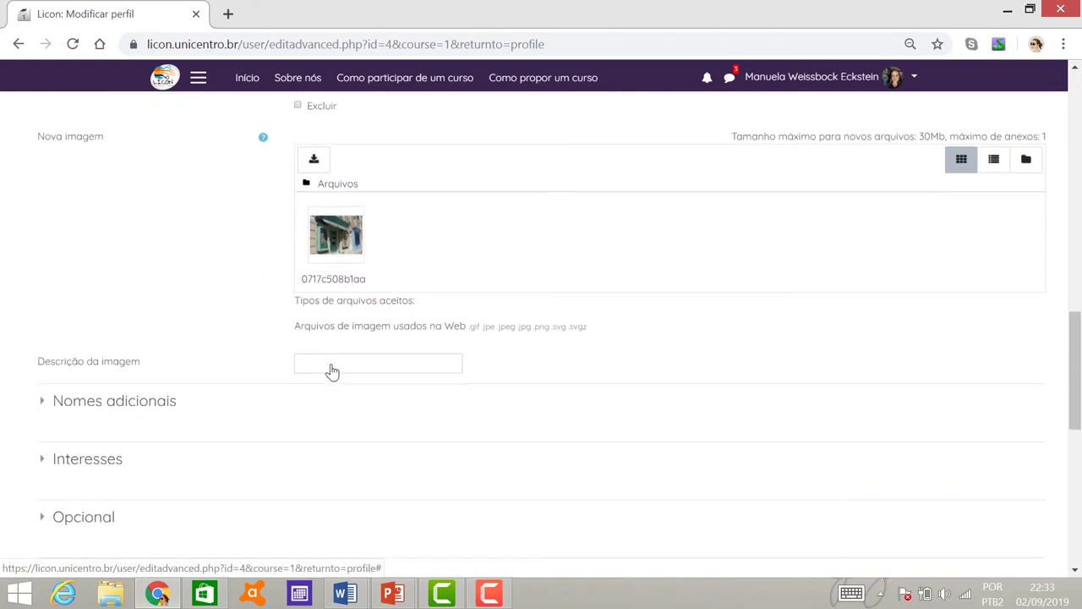
scroll(341, 377, down, 1)
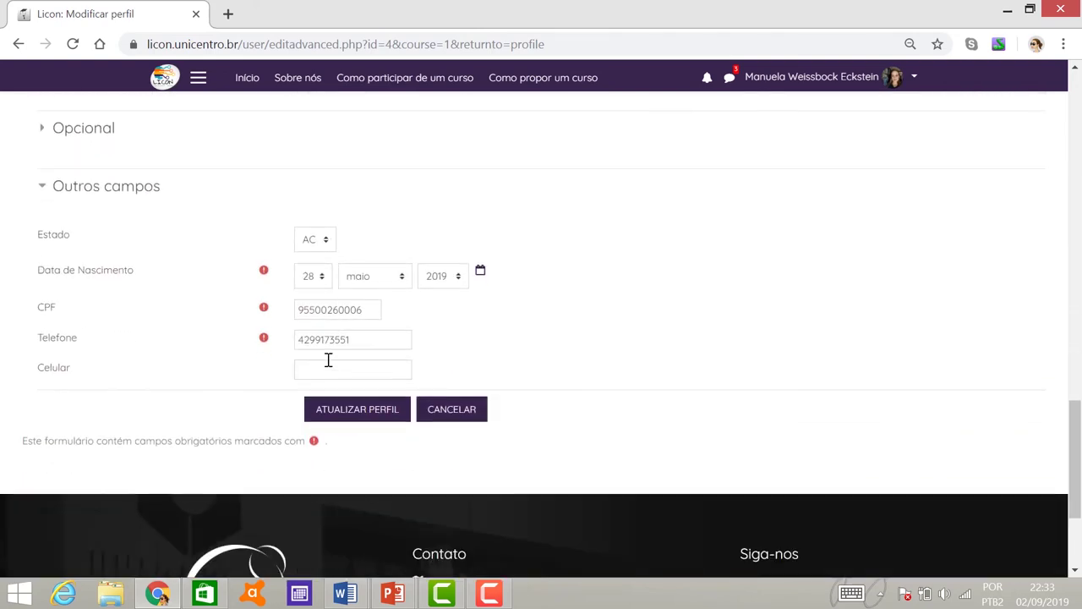
click(328, 240)
drag(330, 346, 332, 440)
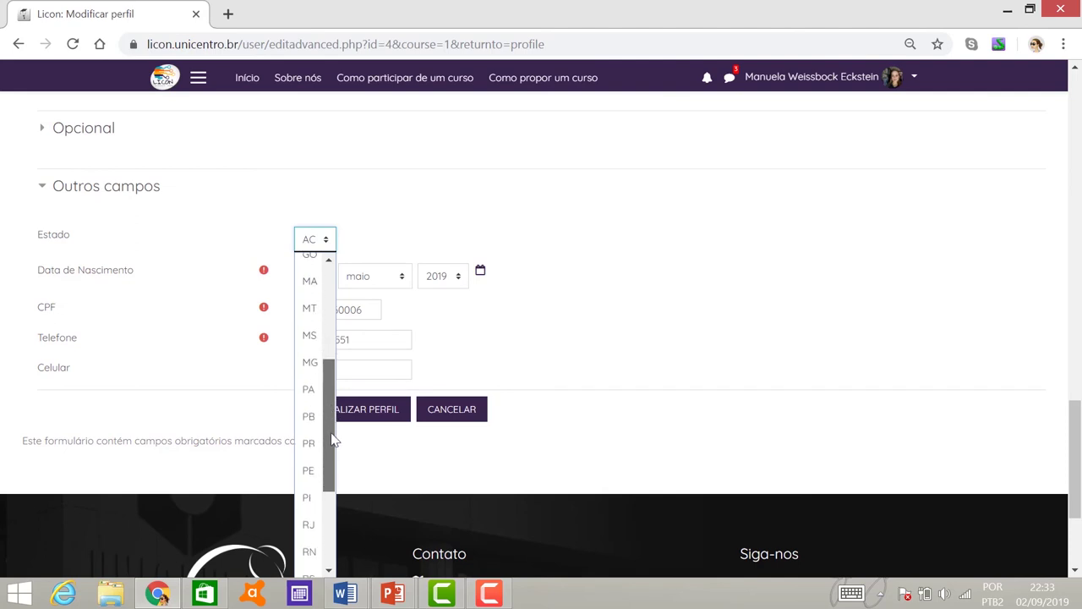
click(315, 444)
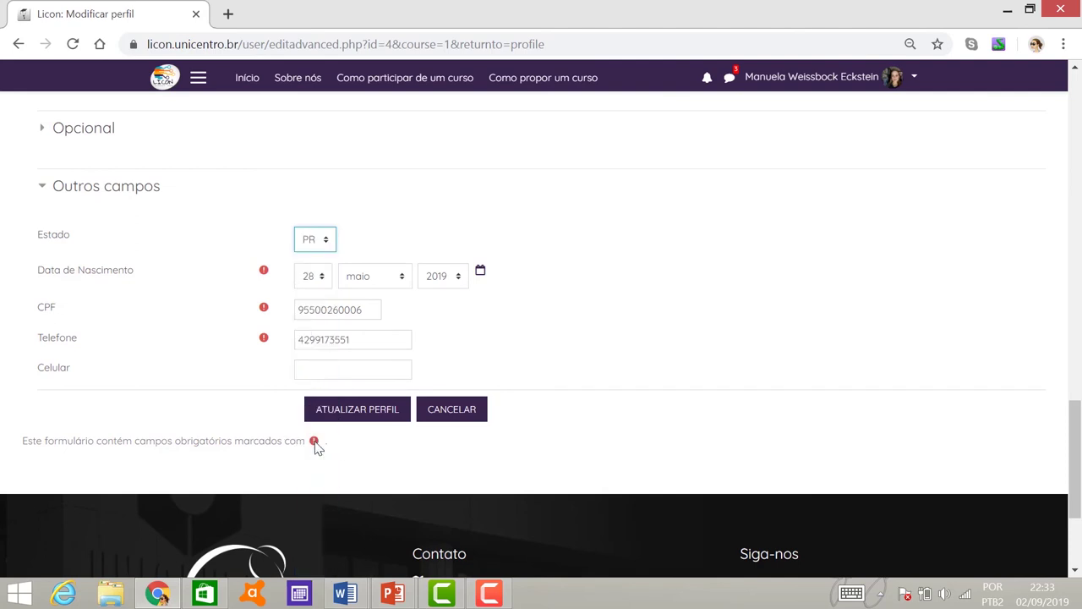
Step: Correct the day and year of the date of birth and save the updated profile
click(322, 283)
drag(326, 464, 330, 538)
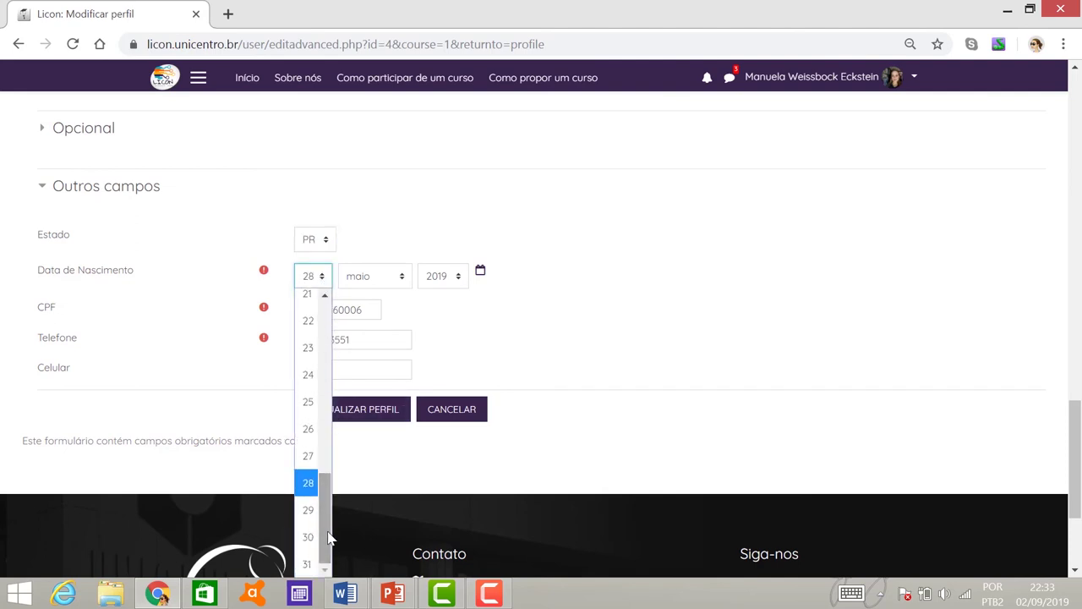
click(307, 483)
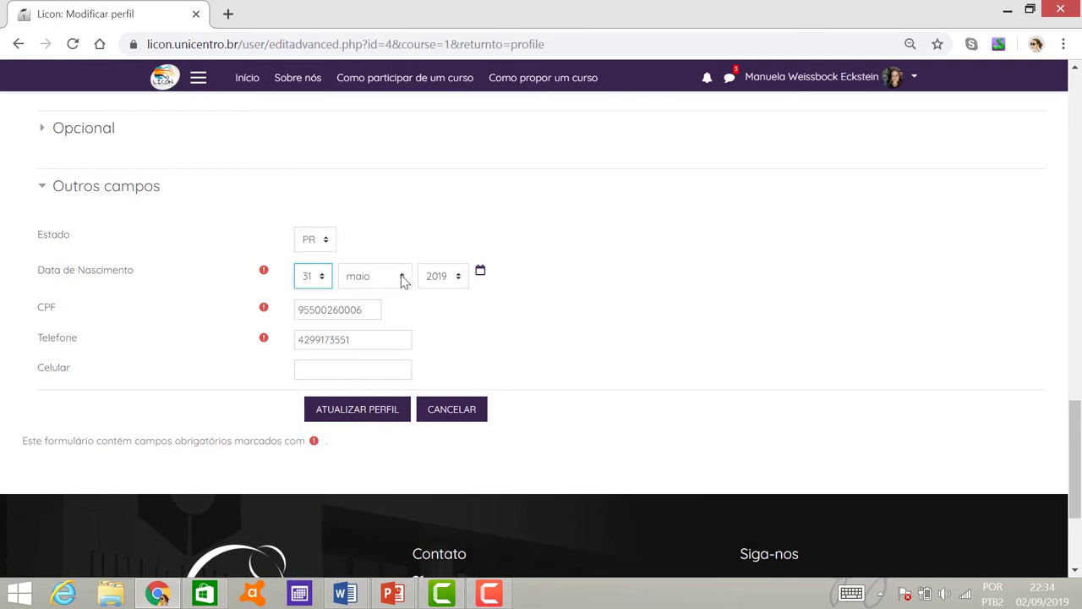
click(459, 281)
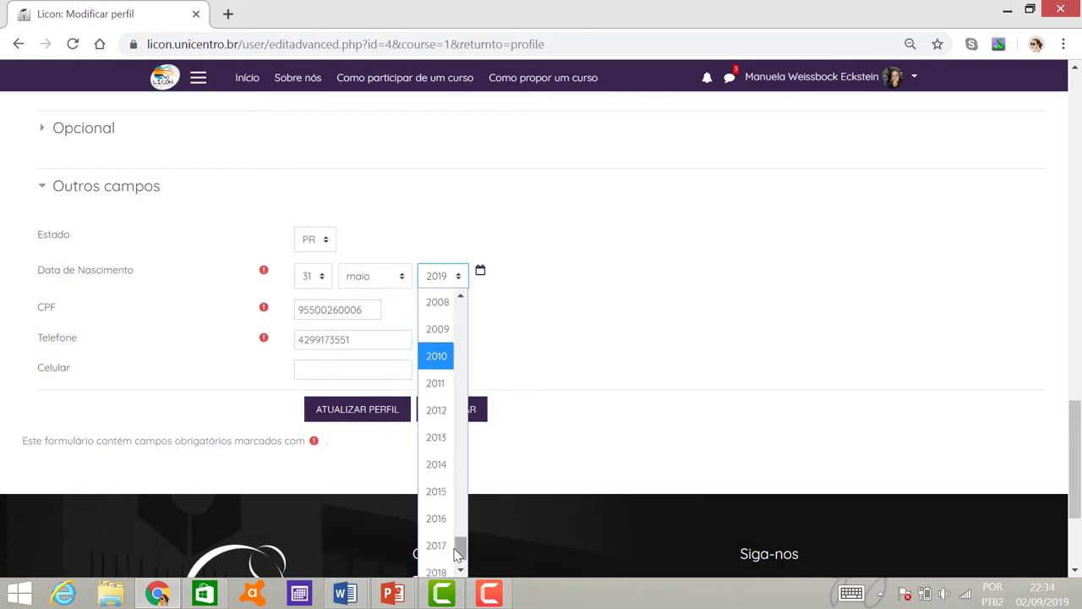
drag(457, 544, 459, 470)
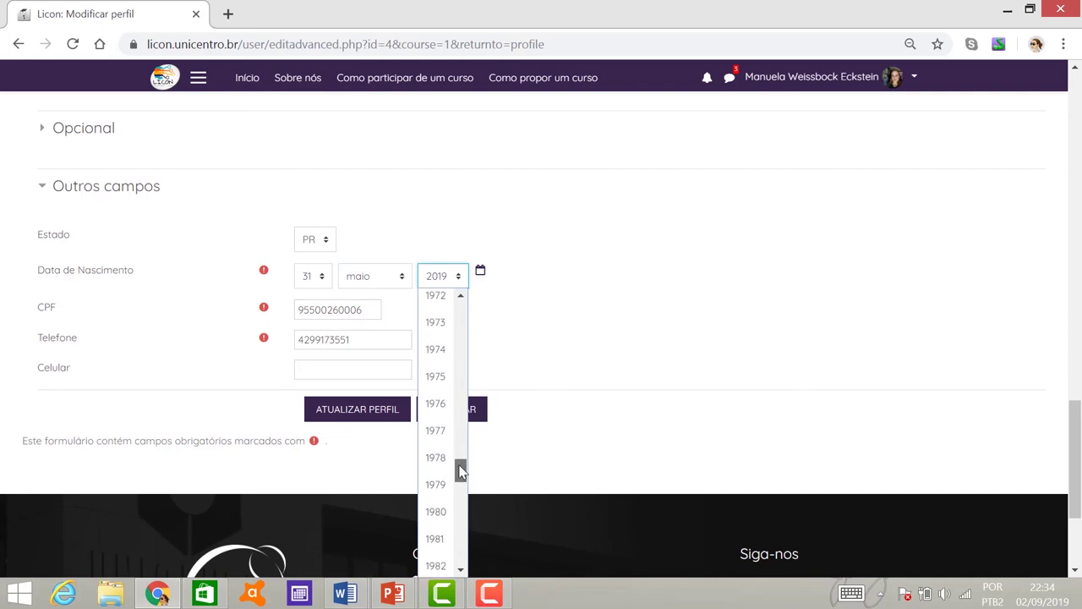
click(440, 513)
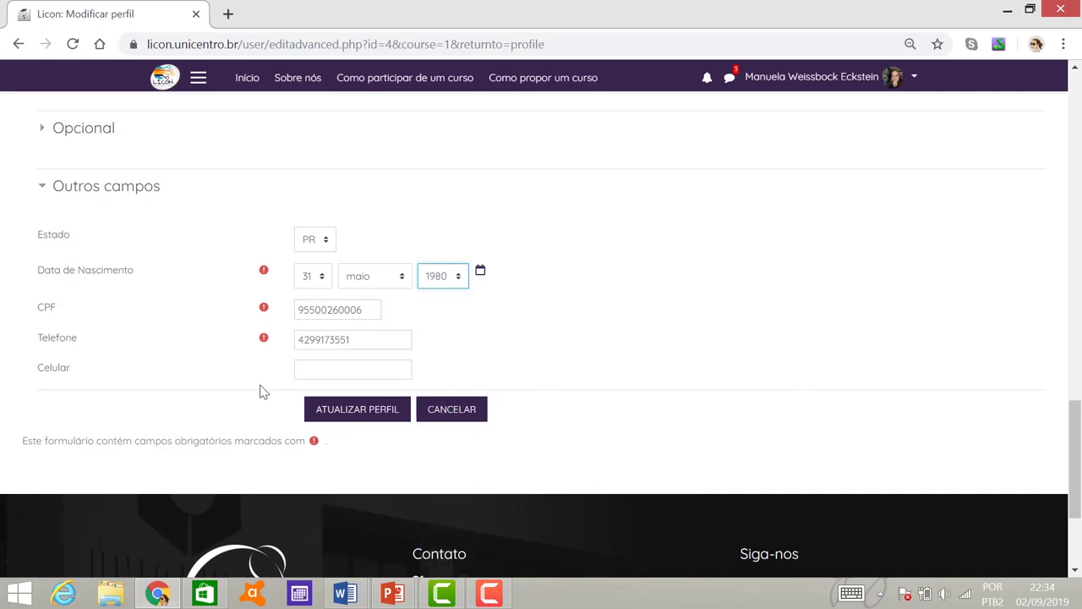
click(362, 413)
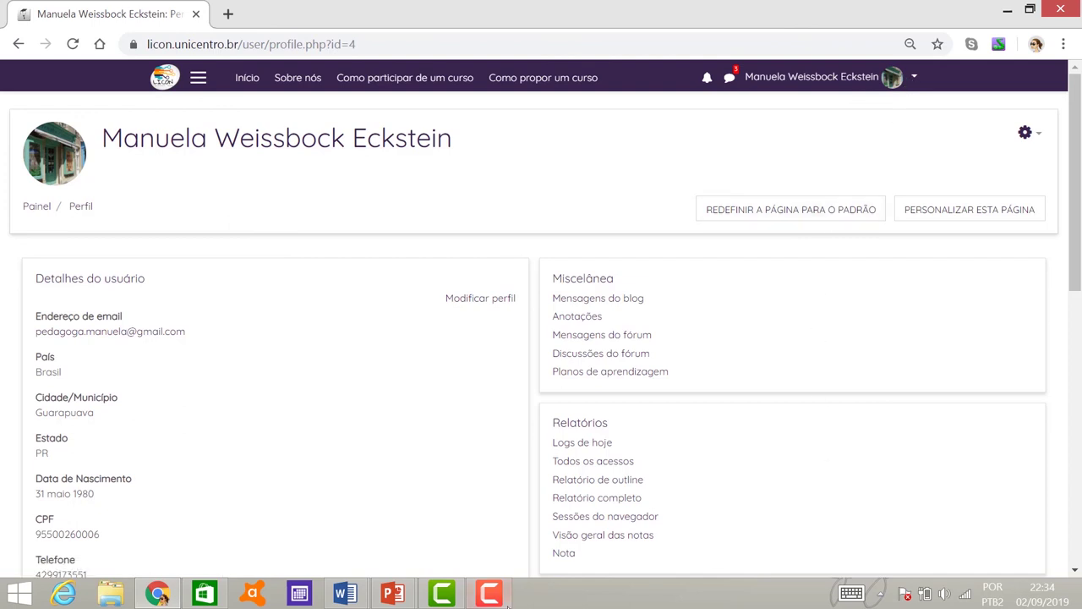
click(502, 599)
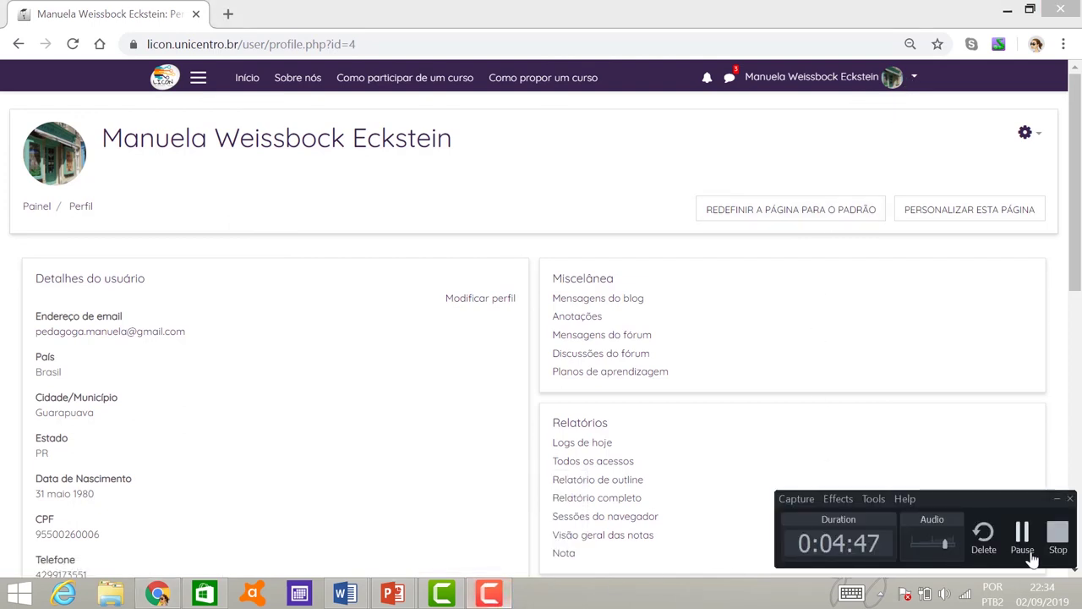